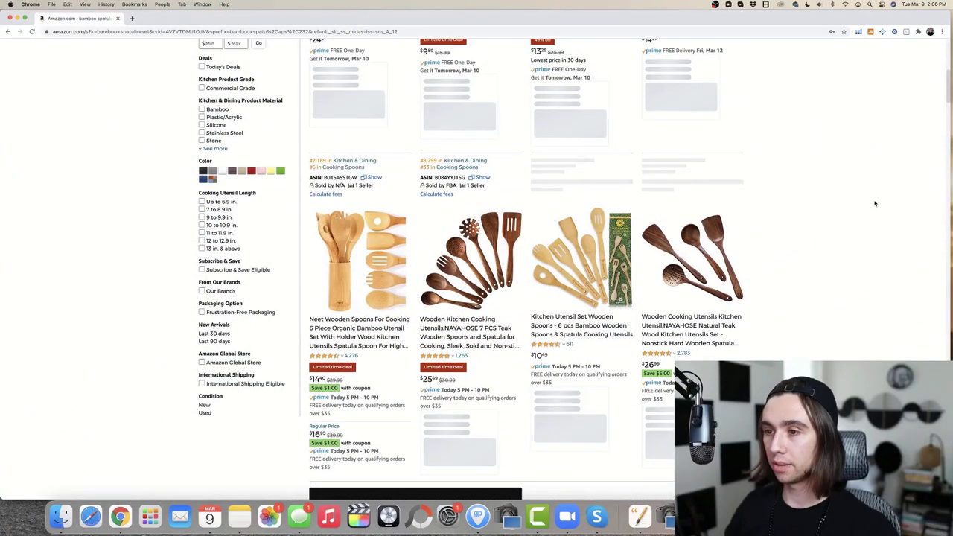
scroll(869, 211, "down", 1)
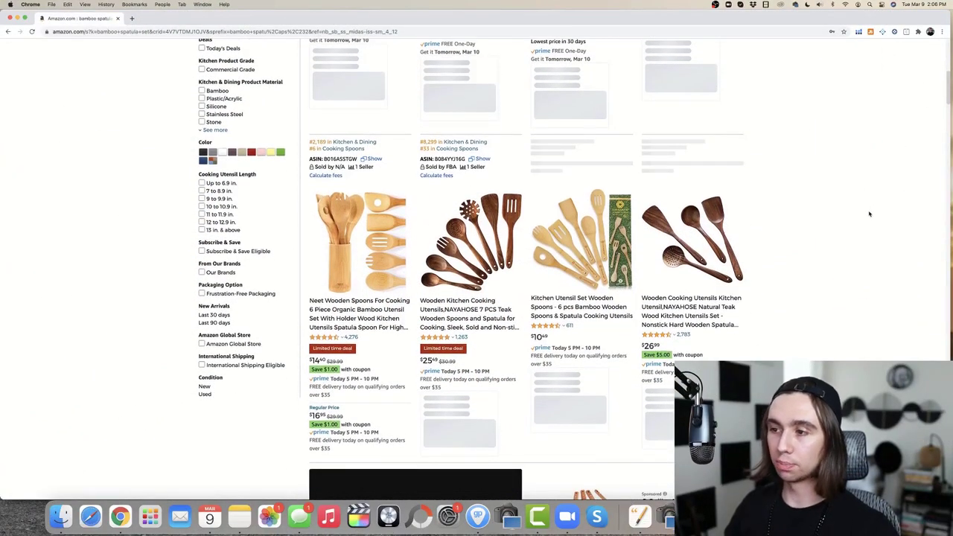
scroll(869, 214, "down", 4)
scroll(869, 213, "down", 1)
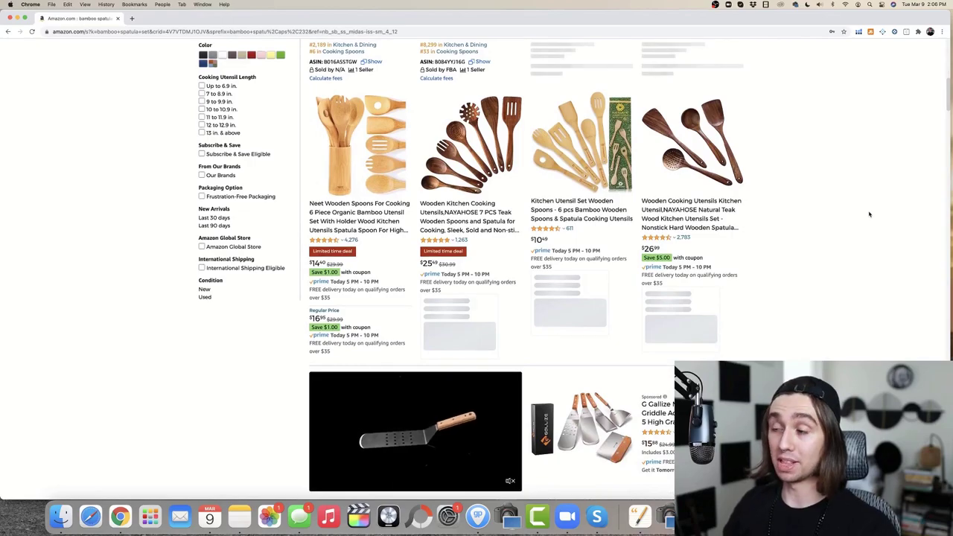
scroll(868, 214, "down", 1)
scroll(868, 214, "down", 5)
scroll(869, 214, "down", 5)
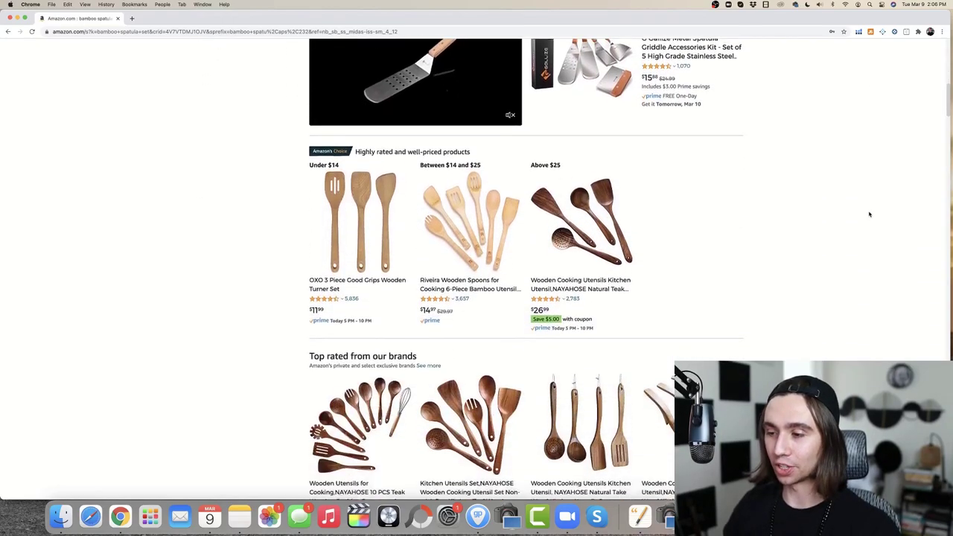
scroll(868, 214, "down", 5)
scroll(868, 214, "down", 2)
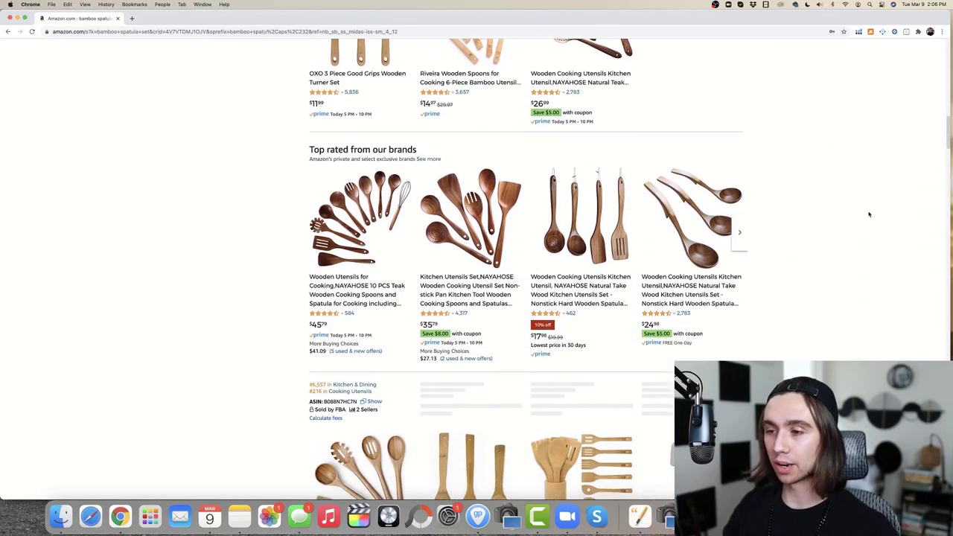
scroll(869, 215, "down", 1)
scroll(869, 214, "down", 2)
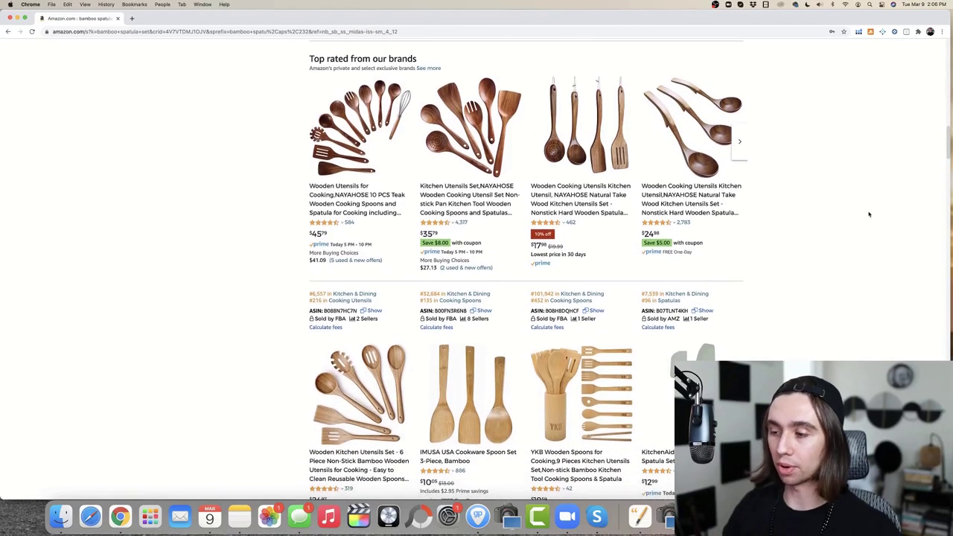
scroll(869, 215, "down", 2)
scroll(869, 215, "down", 2)
scroll(869, 214, "down", 1)
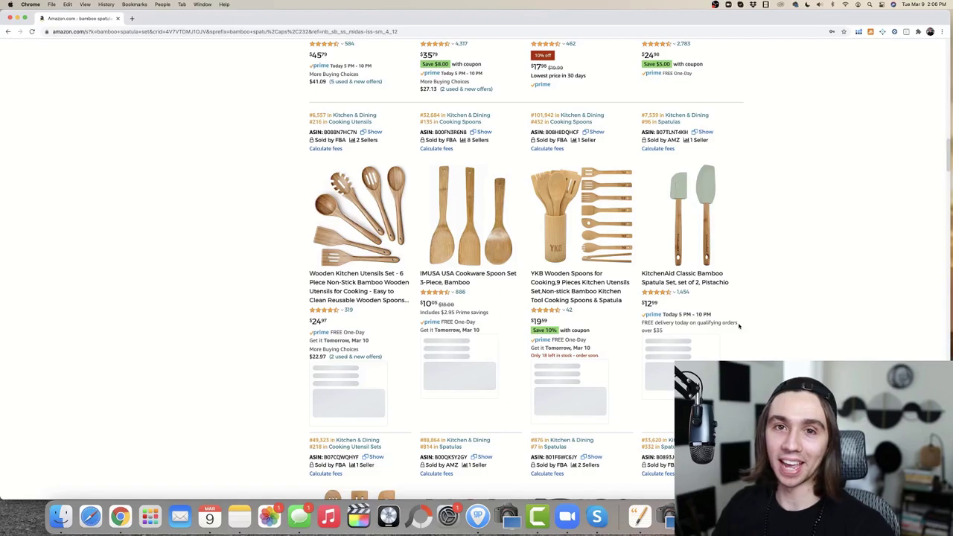
scroll(738, 325, "down", 1)
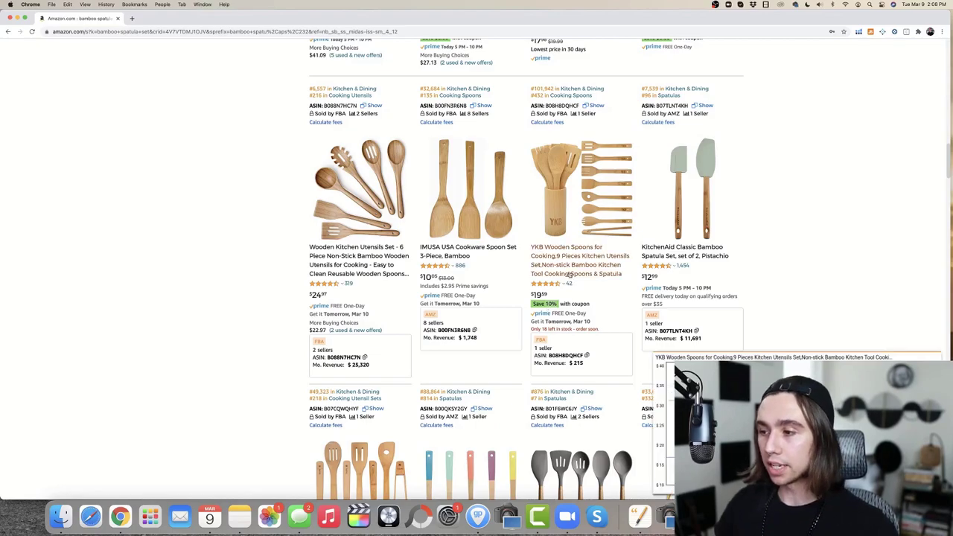
- Open the YKB Wooden Spoons listing and launch Helium 10's Profitability Calculator for it
left_click(569, 274)
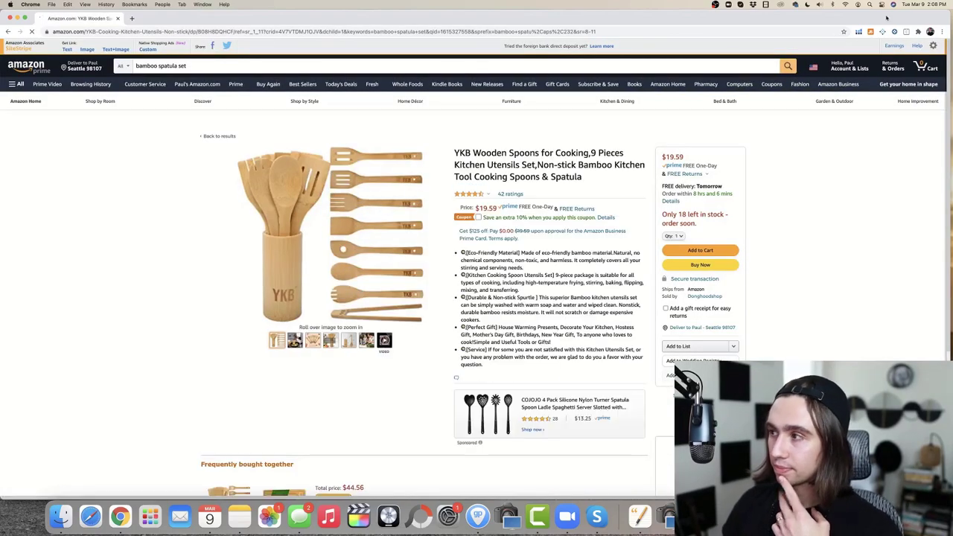
left_click(858, 32)
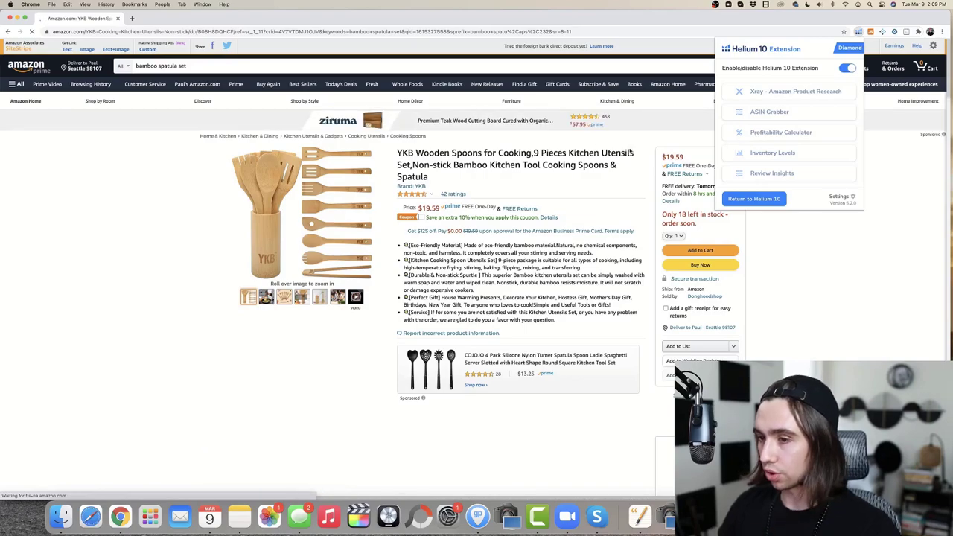
left_click(590, 142)
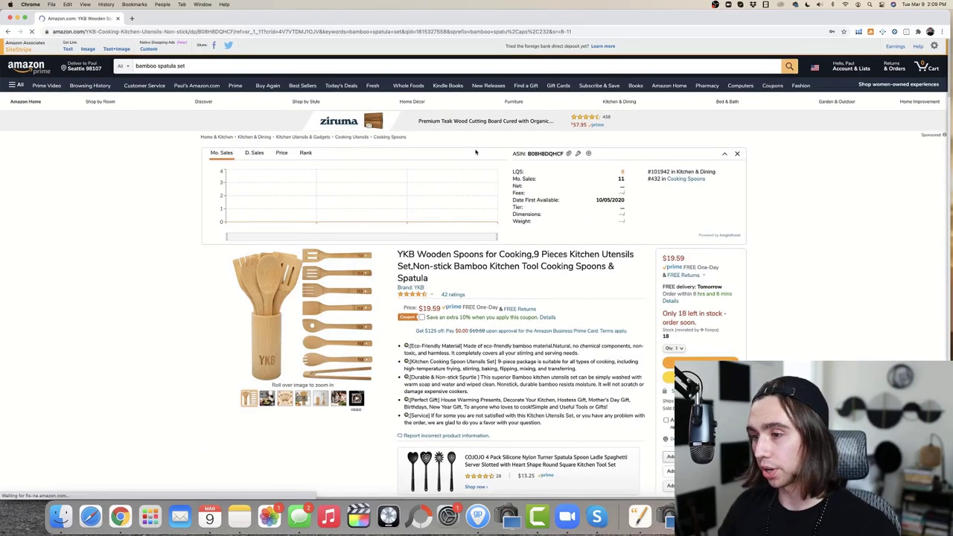
left_click(588, 152)
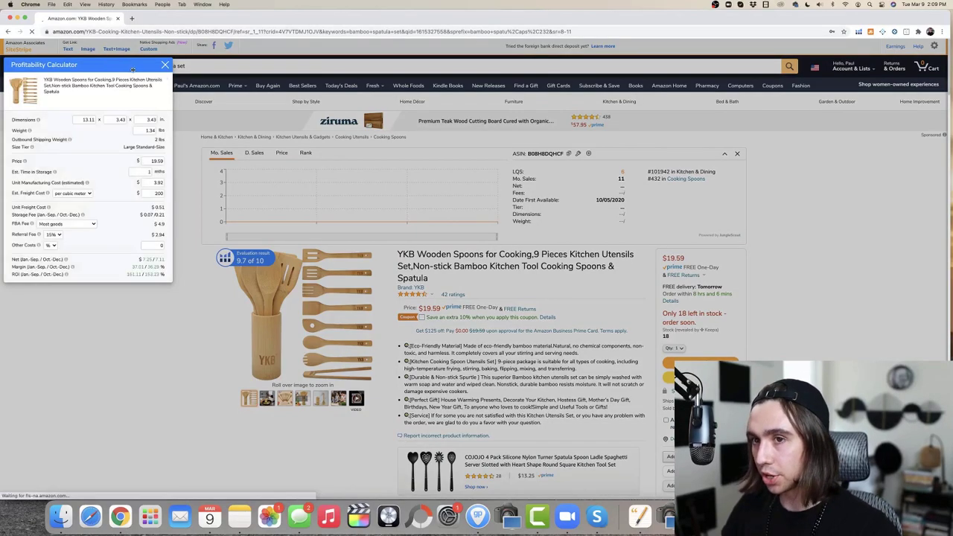
- Nudge the calculator panel aside and clear the estimated freight cost
left_click_drag(123, 69, 179, 88)
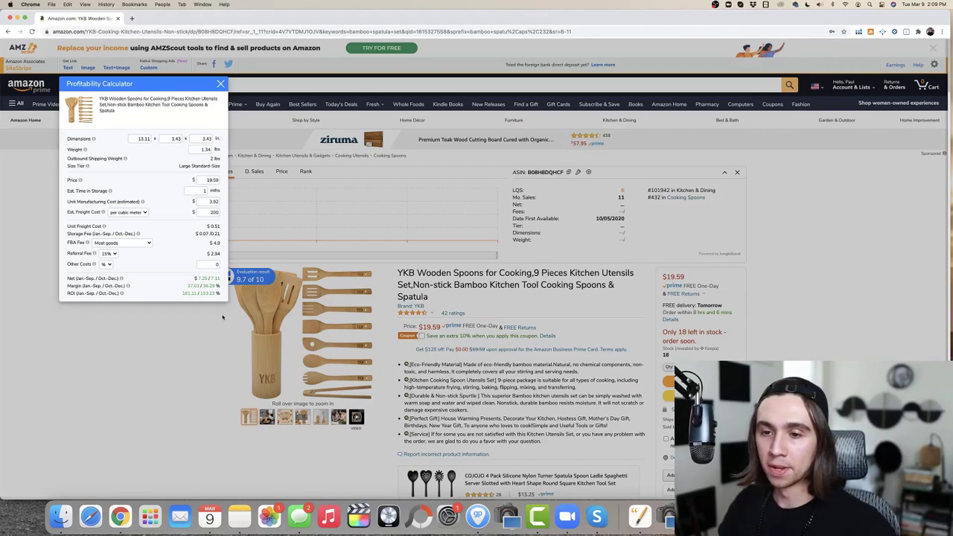
double_click(208, 213)
key("BackSpace")
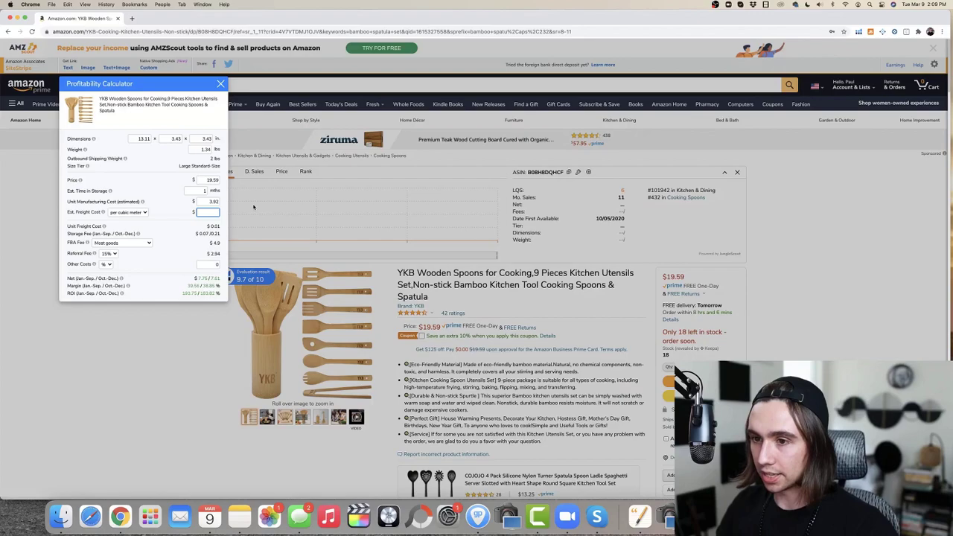
key("shift+Tab")
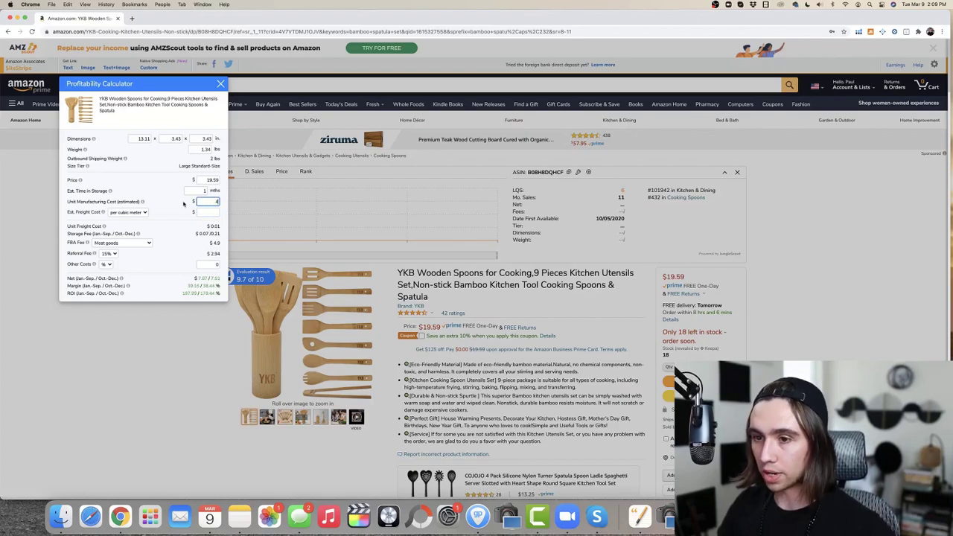
type("4")
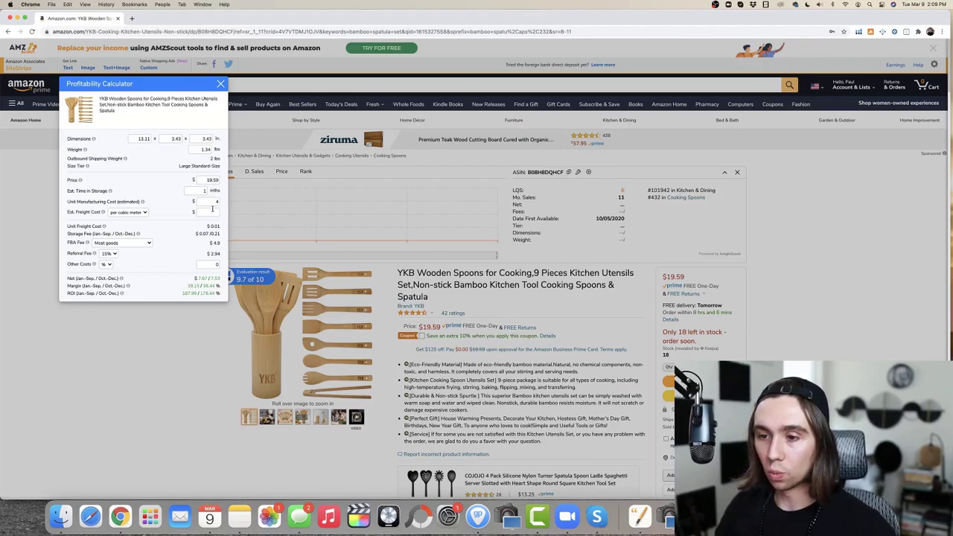
- Enter 4.04 as the unit manufacturing cost and check the recalculated net profit
double_click(216, 202)
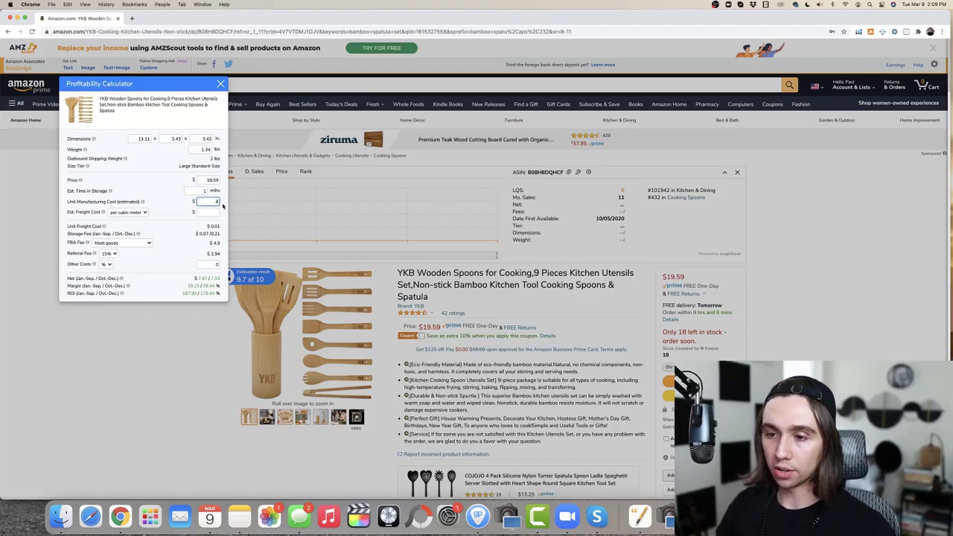
left_click(222, 206)
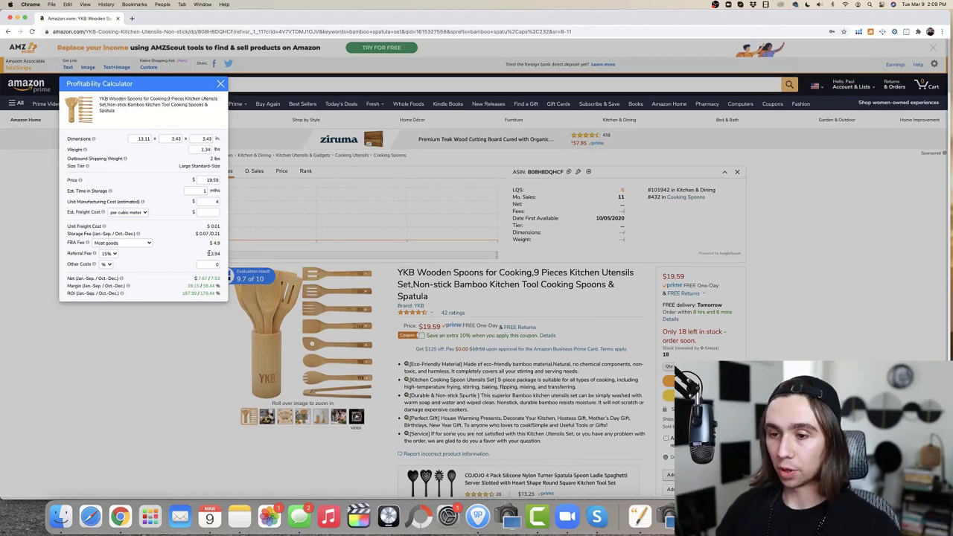
scroll(178, 255, "down", 1)
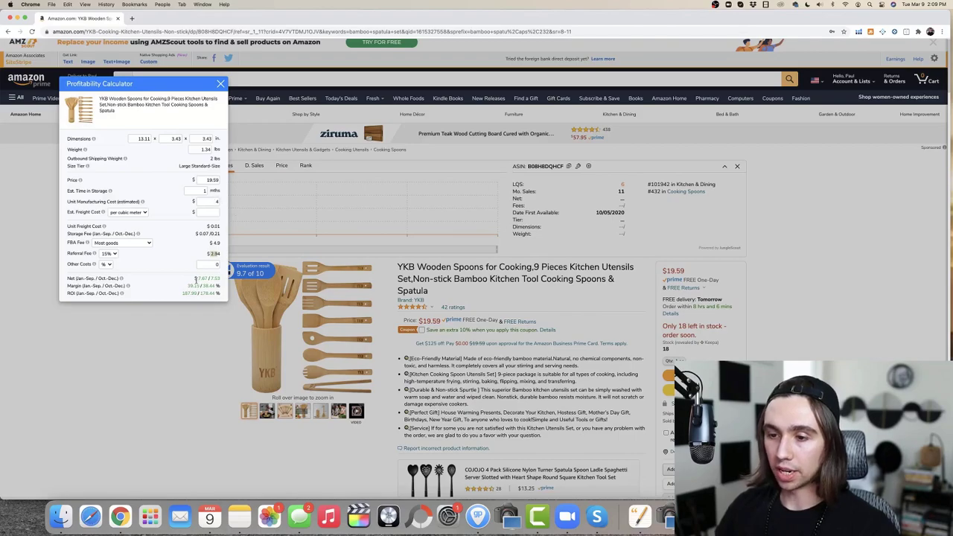
scroll(209, 216, "down", 3)
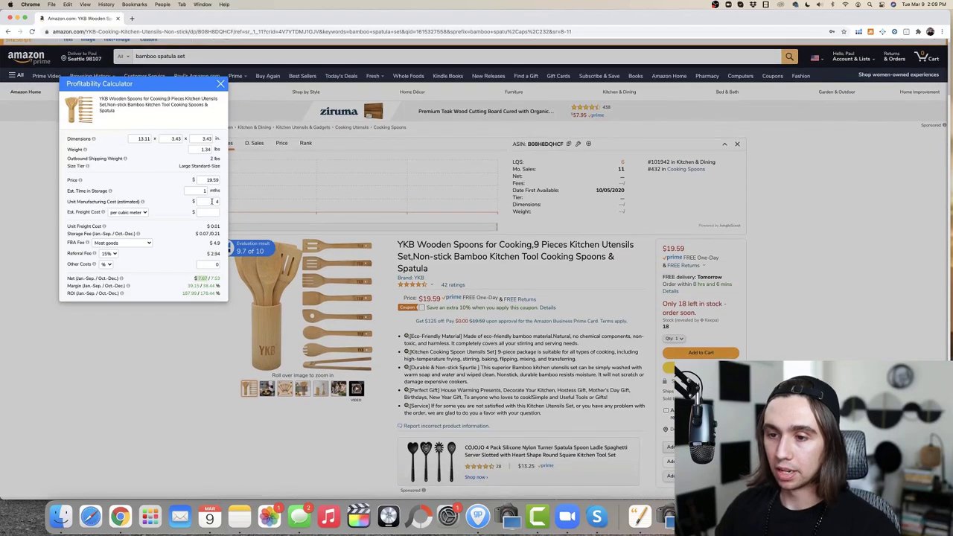
double_click(213, 202)
type("4.04")
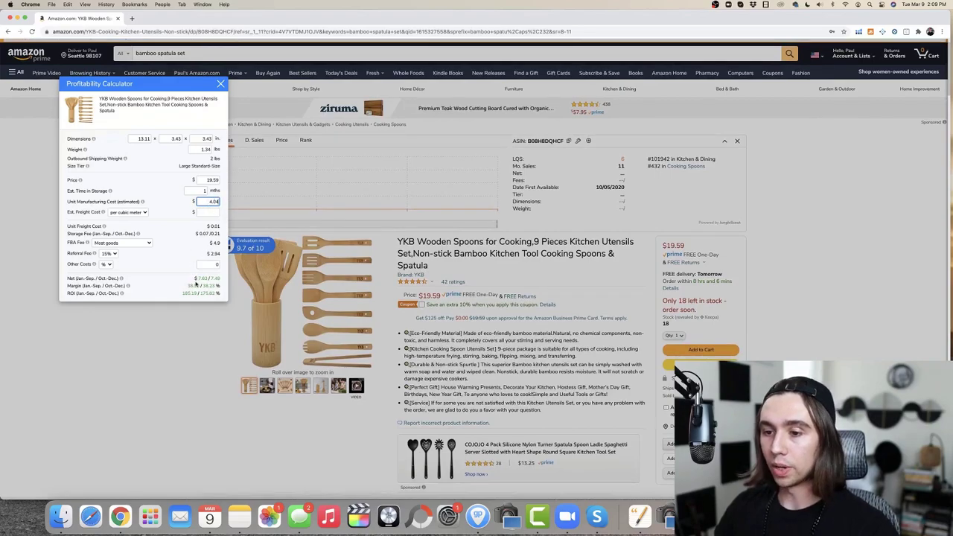
left_click_drag(197, 277, 208, 278)
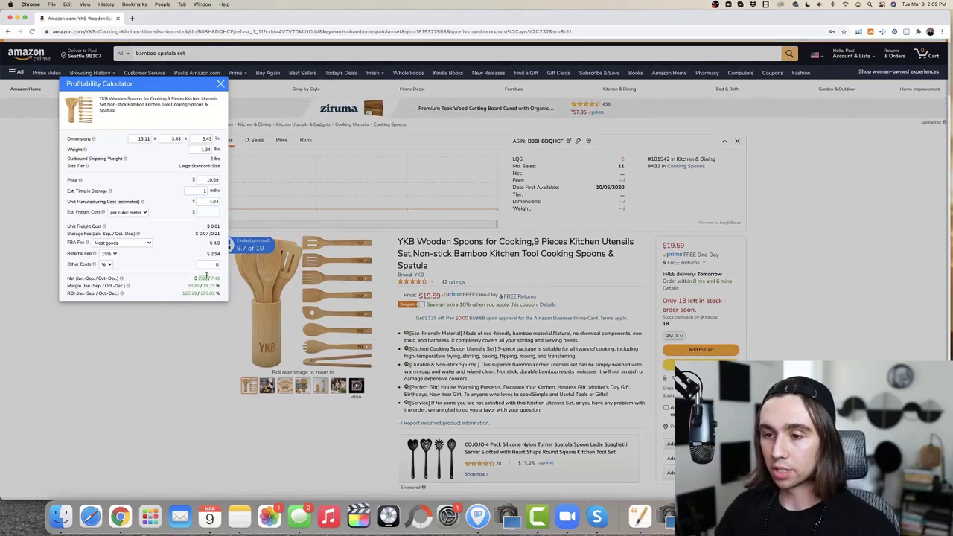
mouse_move(209, 201)
left_mouse_down()
mouse_move(217, 201)
mouse_move(221, 182)
left_mouse_up()
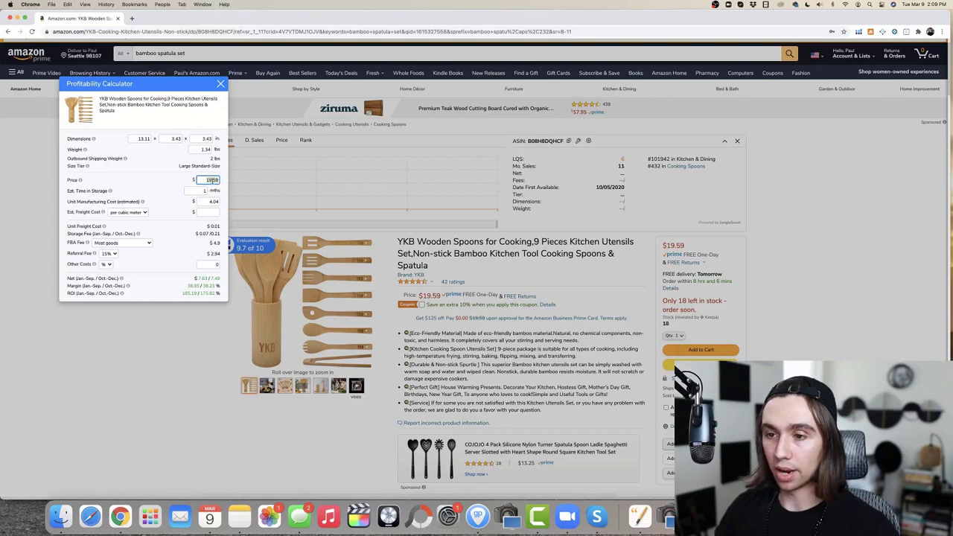
type("12")
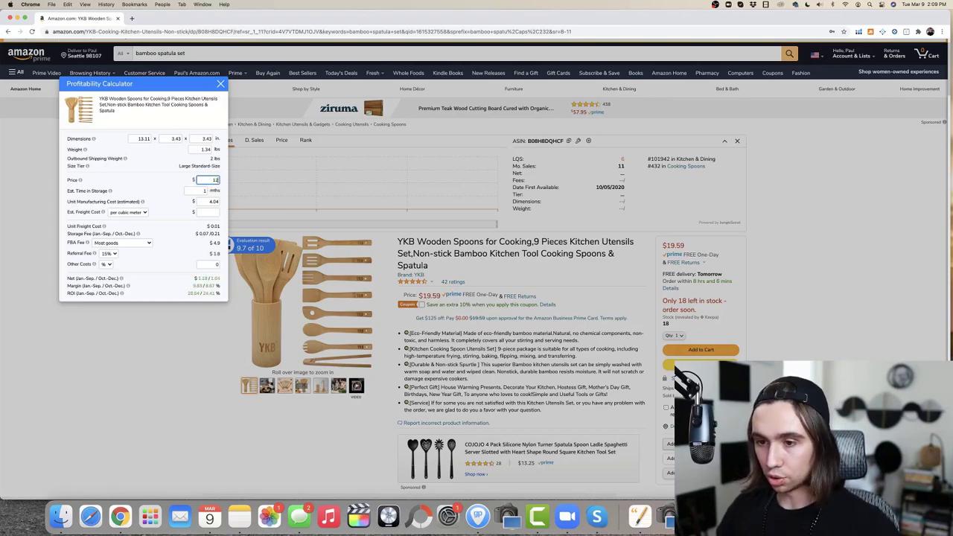
- Trim the Price field's trailing digits while lowering the price toward 10.64
key("BackSpace")
type("1")
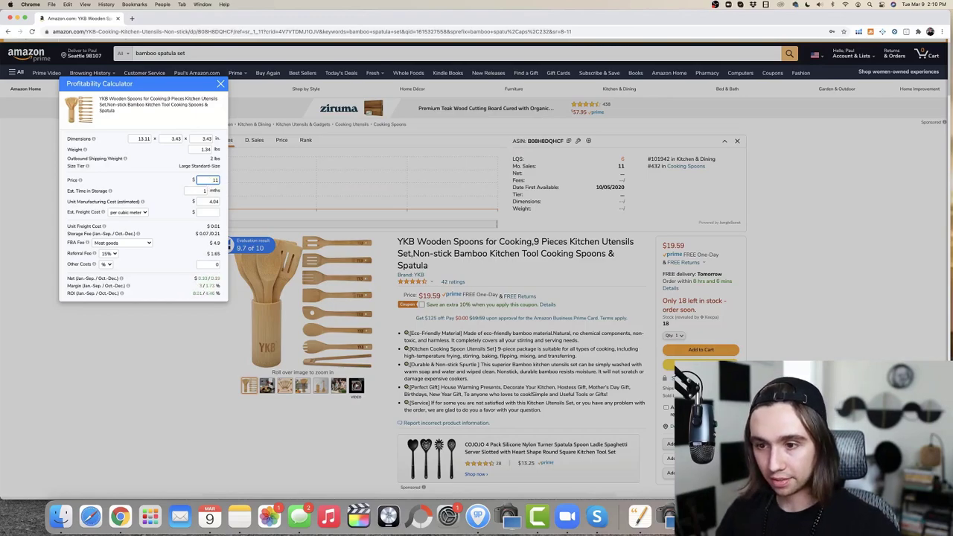
key("BackSpace")
type("0")
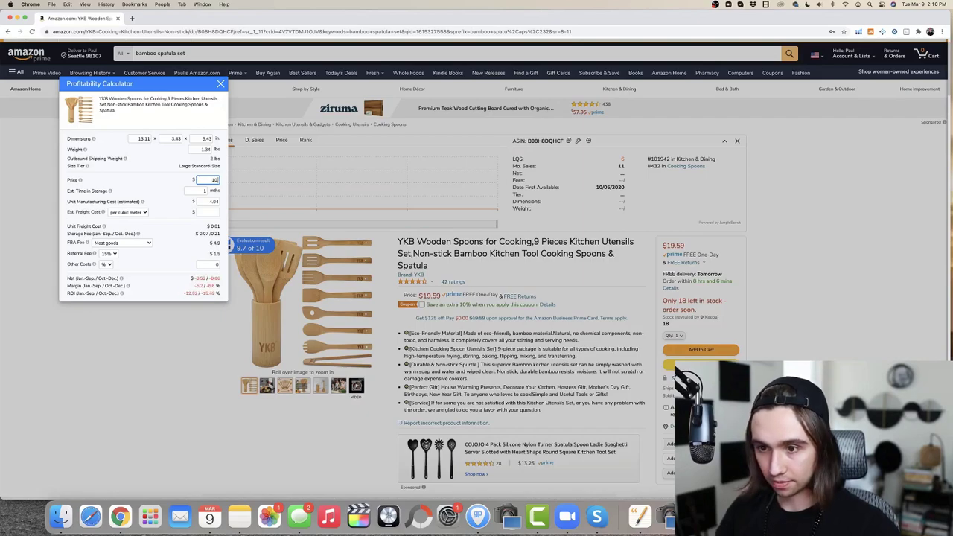
type(".60")
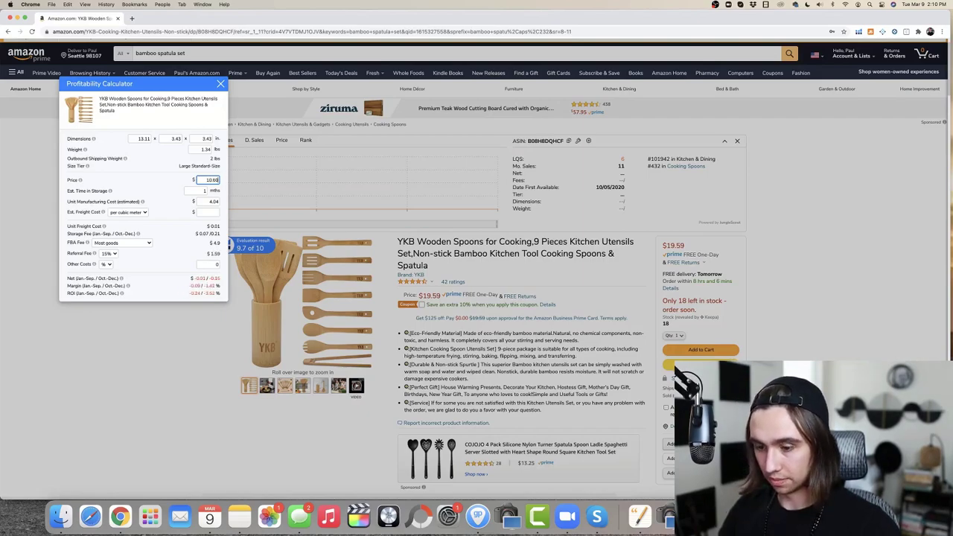
type("4")
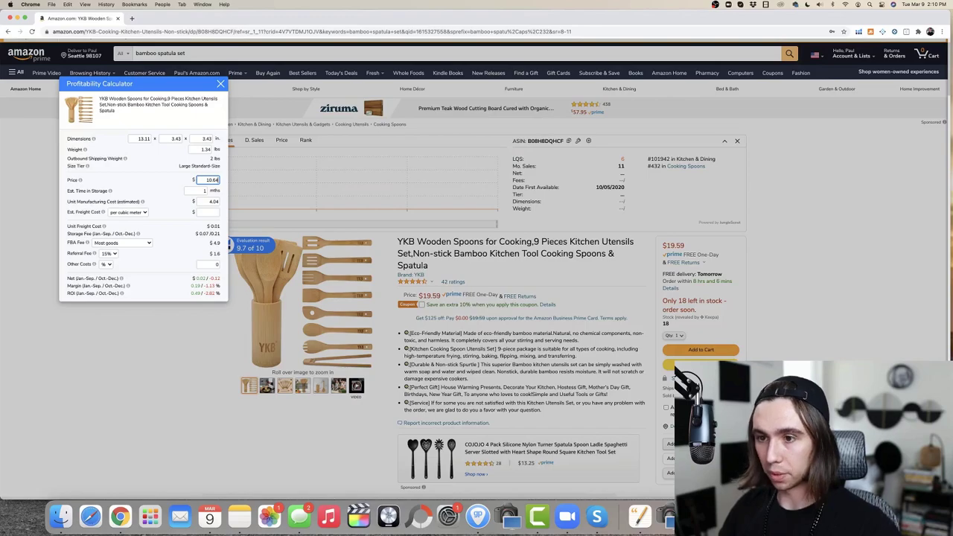
scroll(181, 179, "down", 1)
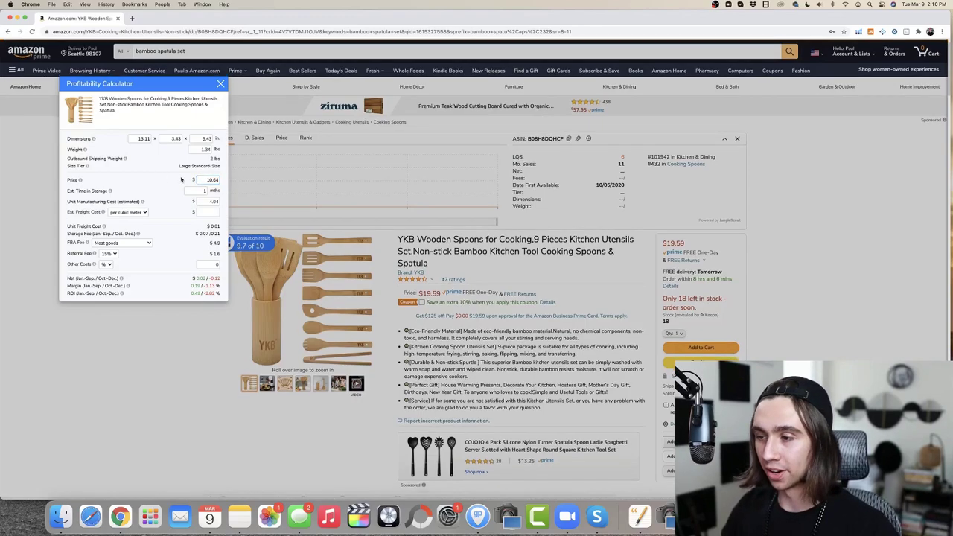
double_click(212, 179)
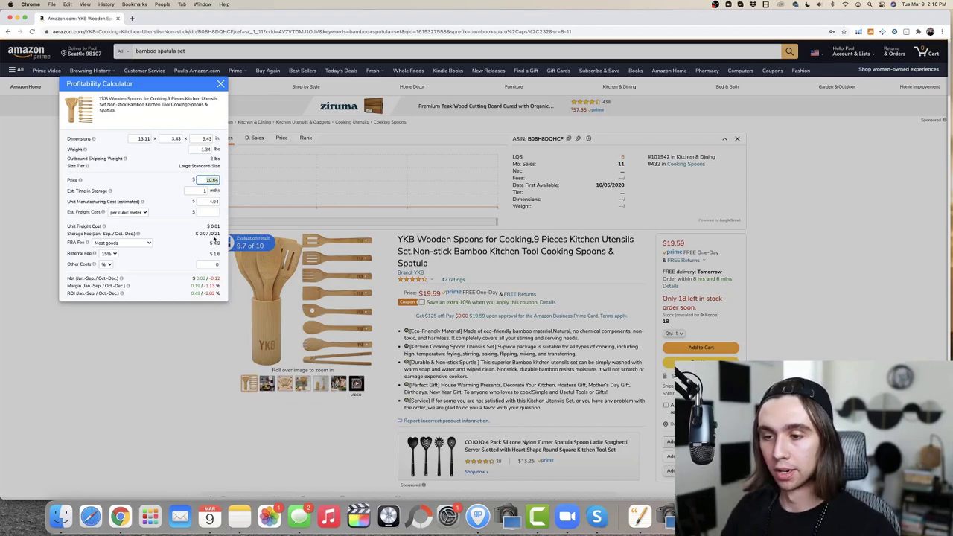
left_click(206, 278)
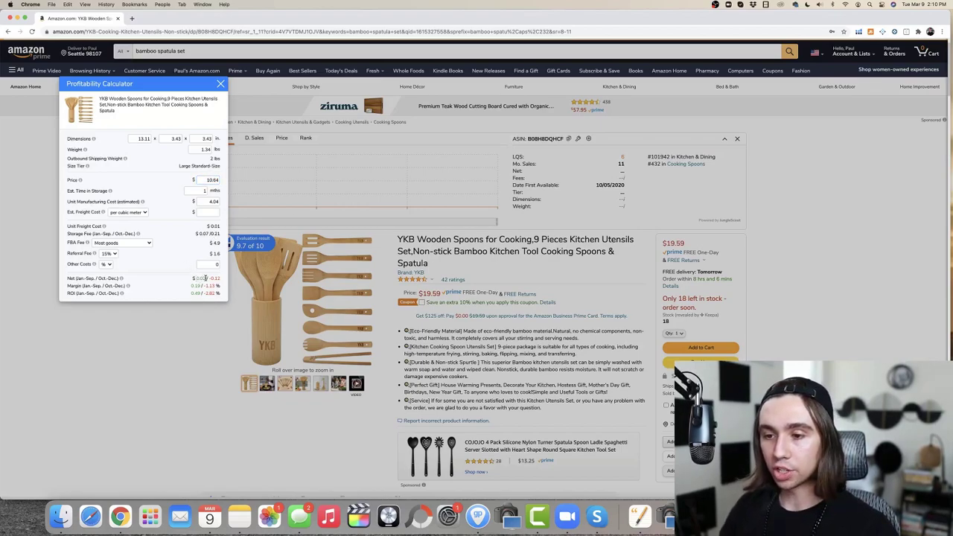
scroll(186, 280, "down", 1)
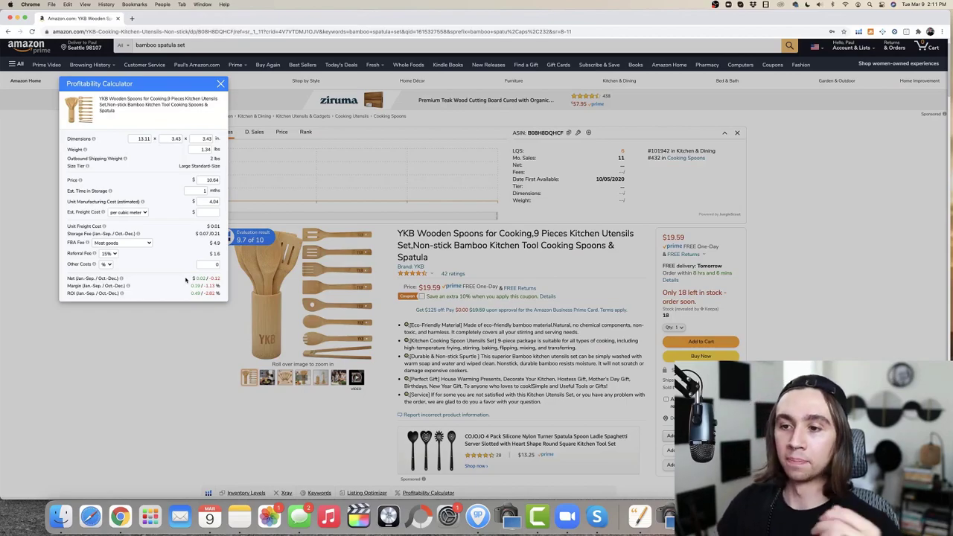
- Change the calculator price from 10.64 to 10.67 and confirm it
double_click(212, 180)
type("10.67")
scroll(216, 180, "down", 1)
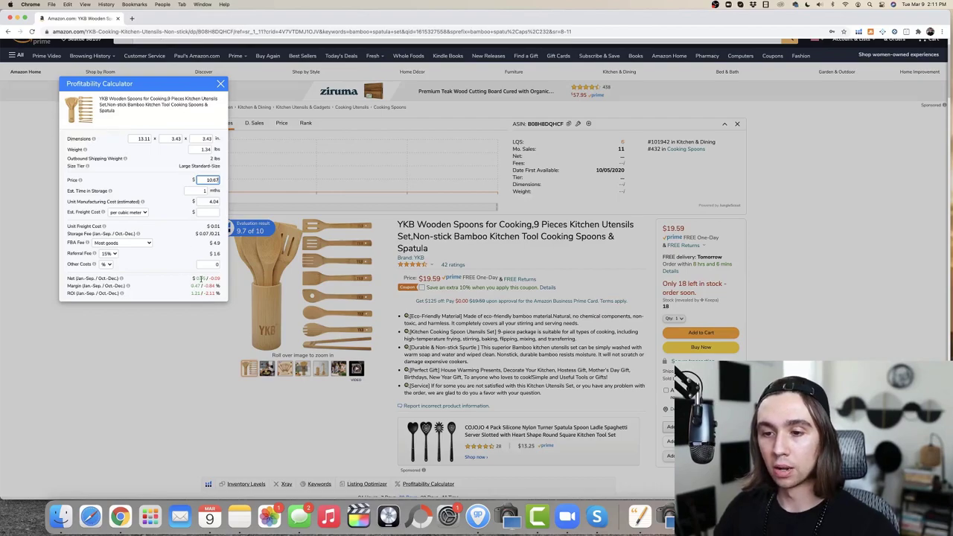
left_click(197, 279)
scroll(191, 279, "down", 1)
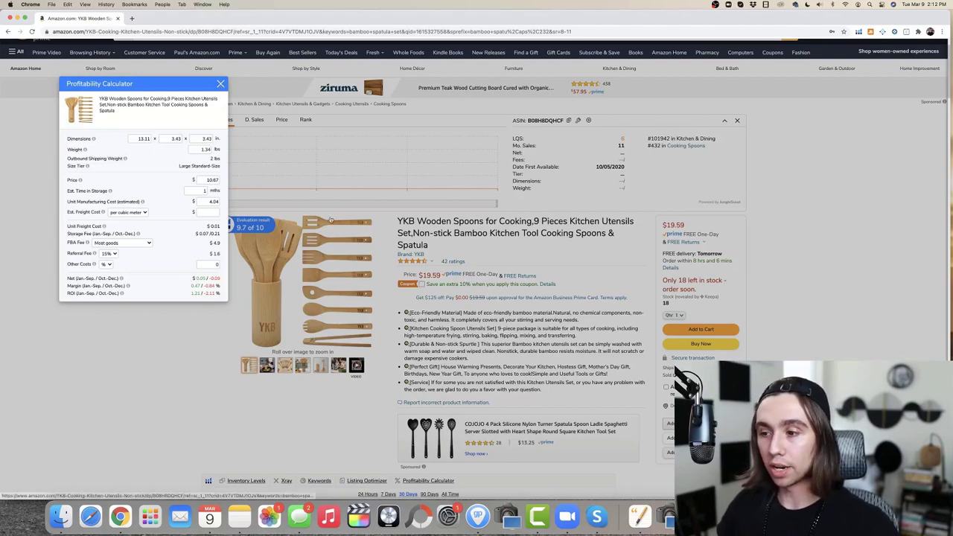
- Close the calculator panel and highlight the listing's $19.59 price
left_click(220, 84)
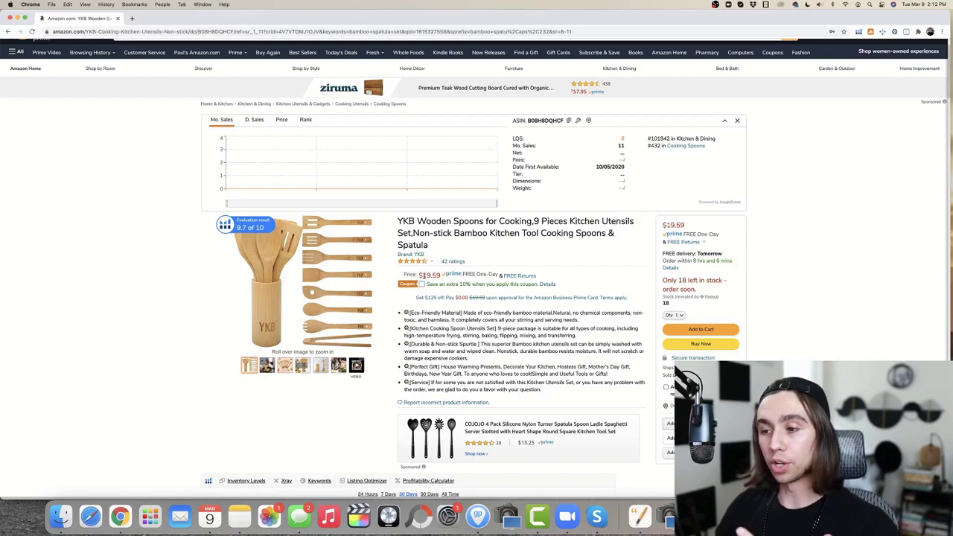
double_click(425, 275)
scroll(424, 286, "down", 1)
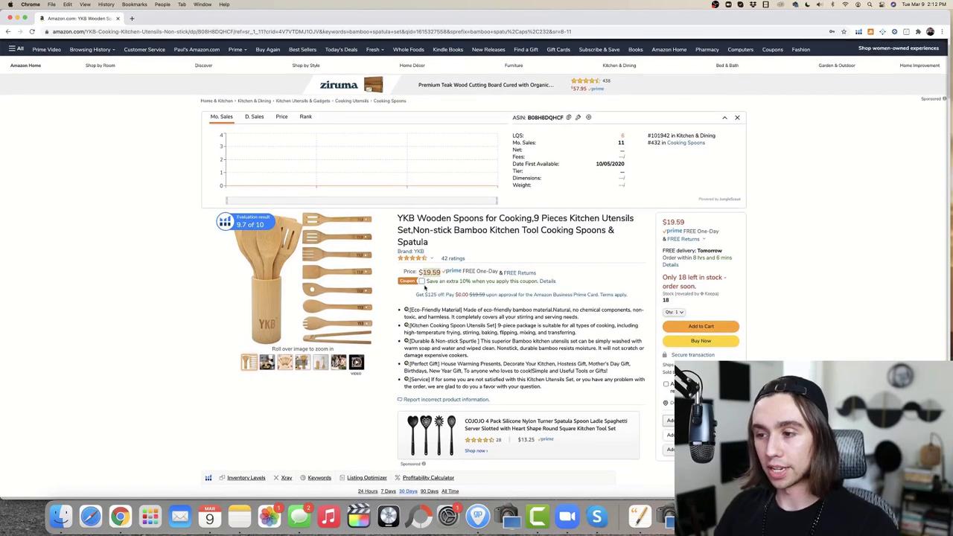